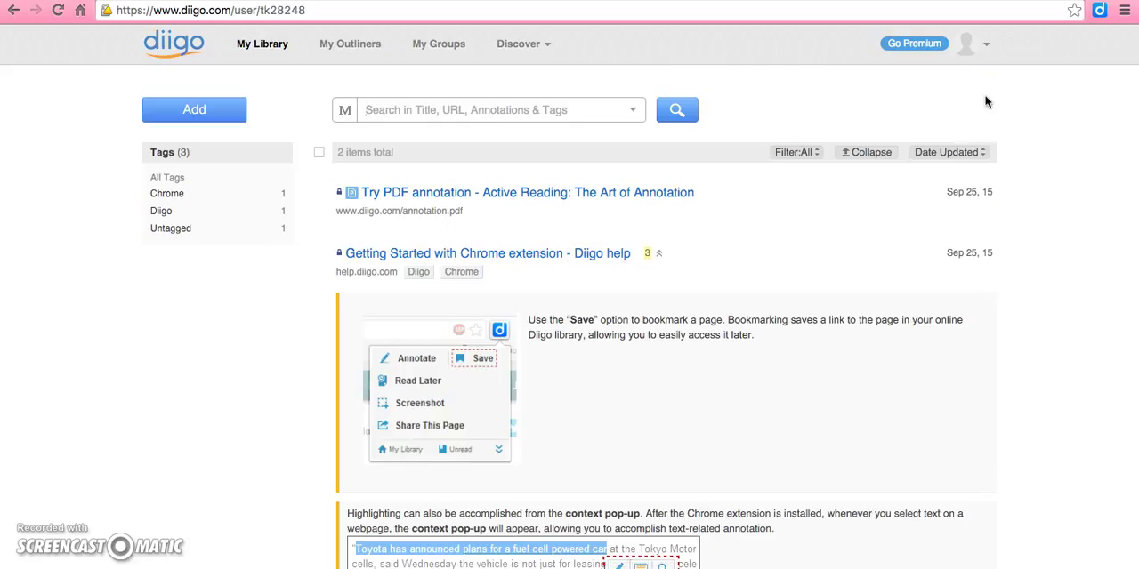
Add a new bookmark to the library from the copied wikispaces PDF URL, with the title "This We Believe".
{"action": "left_click", "coordinate": [203, 110]}
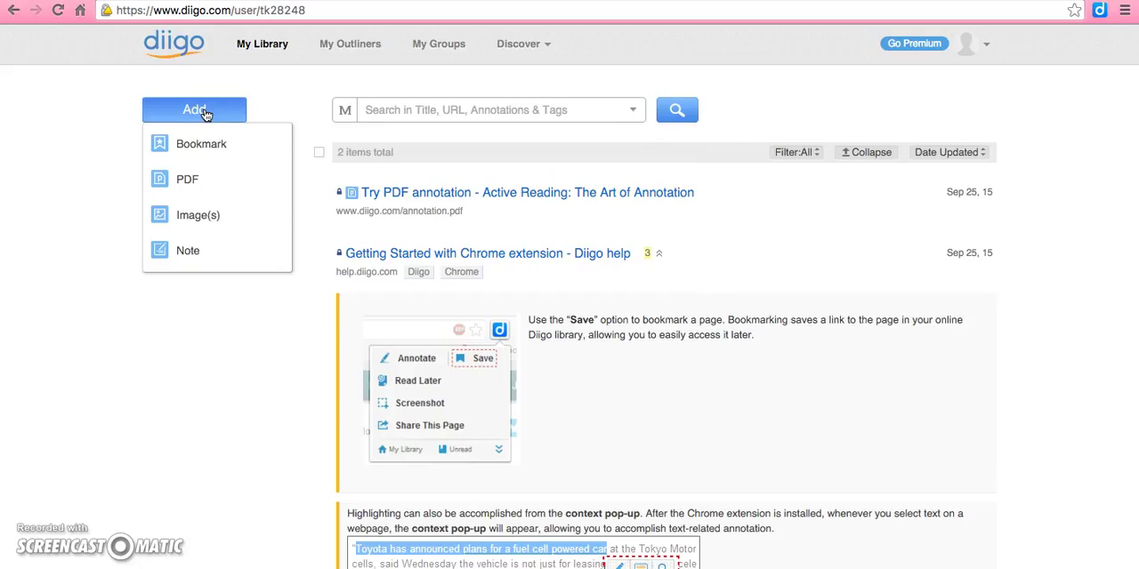
{"action": "left_click", "coordinate": [209, 146]}
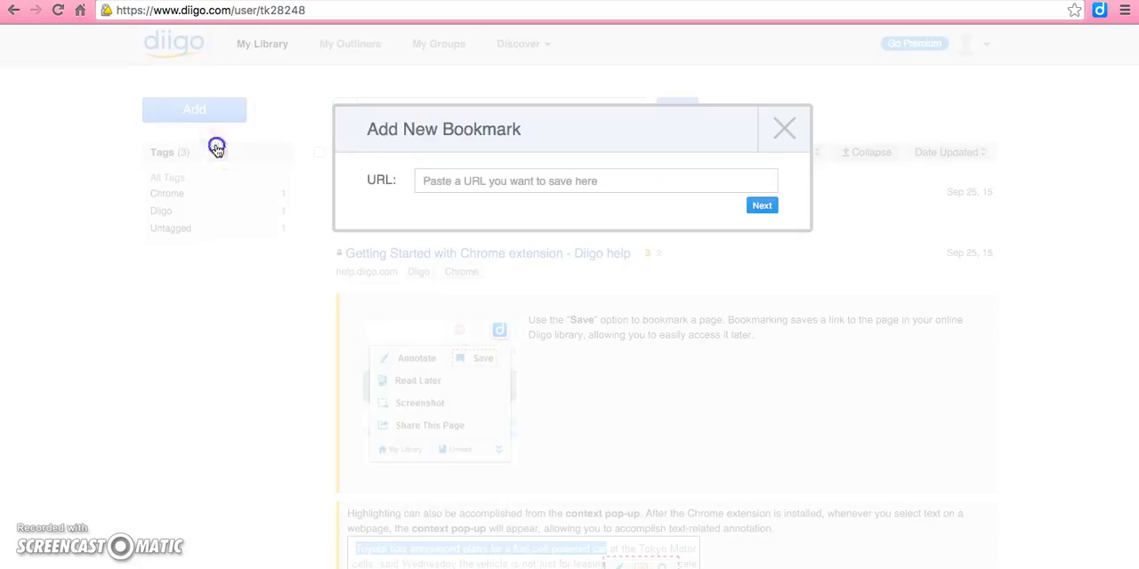
{"action": "left_click", "coordinate": [148, 2]}
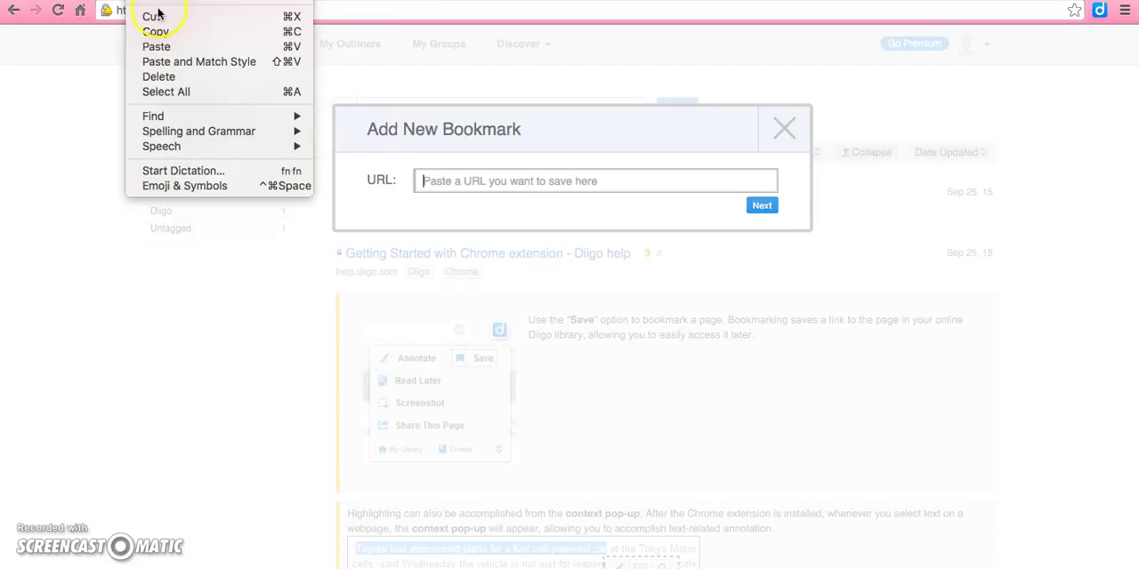
{"action": "left_click", "coordinate": [157, 43]}
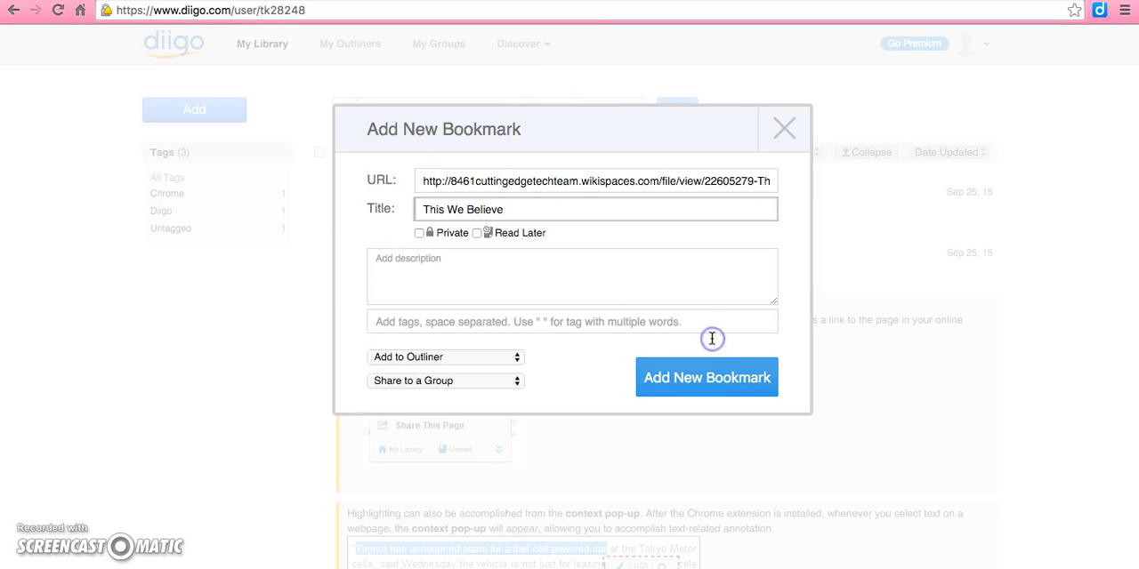
{"action": "left_click", "coordinate": [717, 392]}
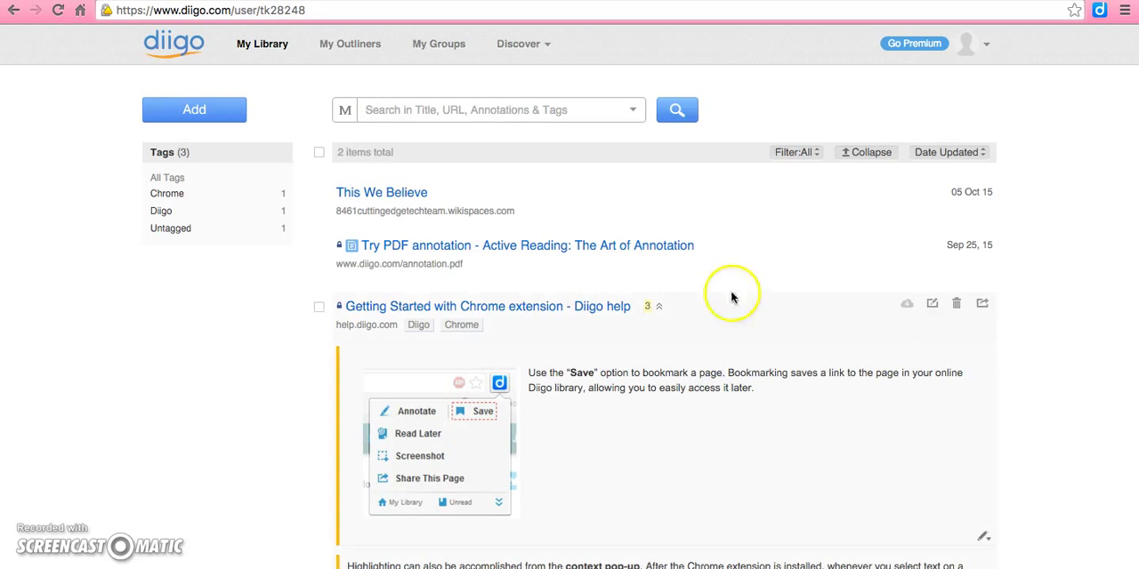
Open the "This We Believe" bookmark and start annotating its PDF with the Diigo extension.
{"action": "left_click", "coordinate": [405, 193]}
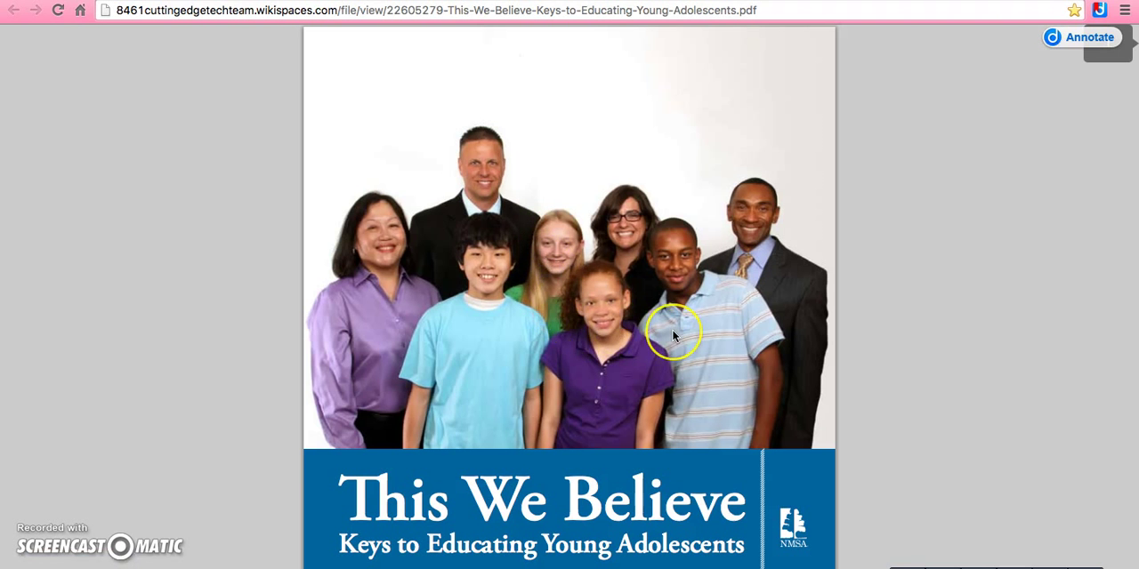
{"action": "left_click", "coordinate": [1096, 12]}
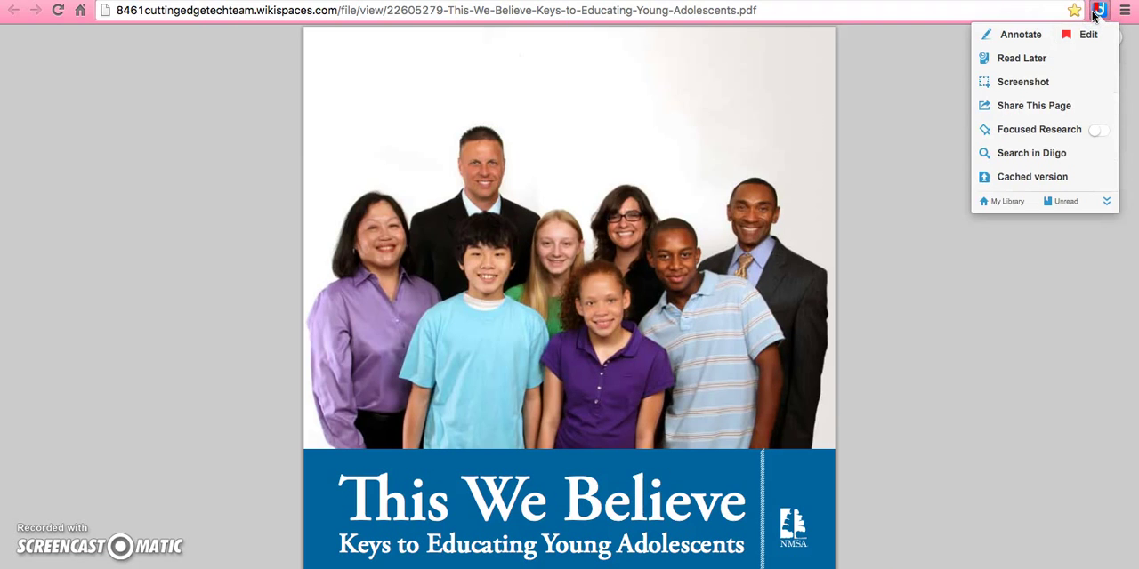
{"action": "left_click", "coordinate": [1025, 33]}
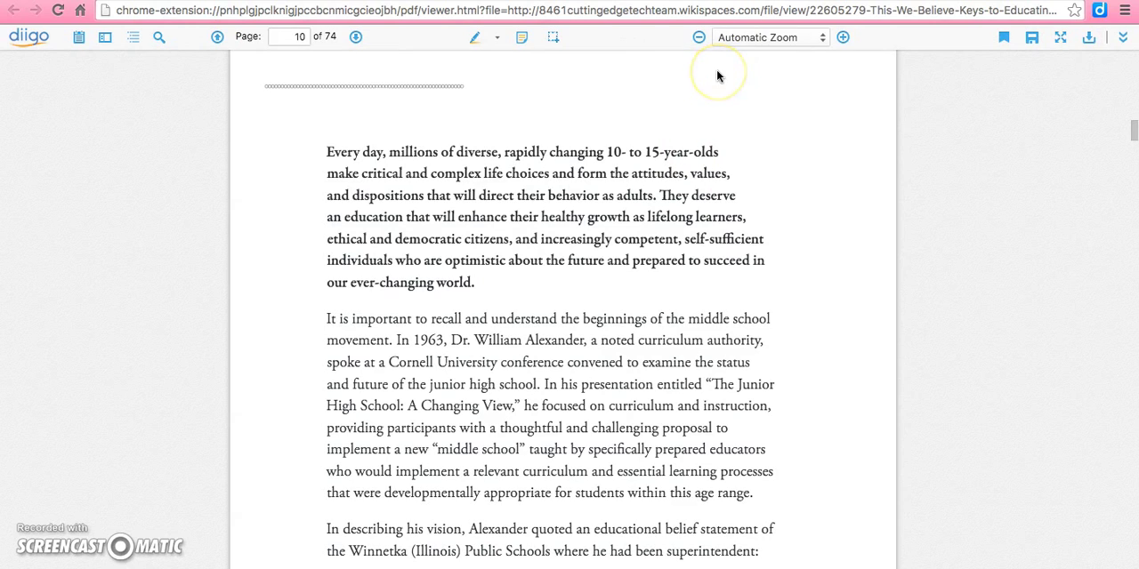
Highlight the first sentence on page 10, "Every day, millions of diverse…", and set the highlight colour to blue.
{"action": "left_click", "coordinate": [476, 39]}
{"action": "left_click_drag", "start_coordinate": [328, 151], "coordinate": [660, 201]}
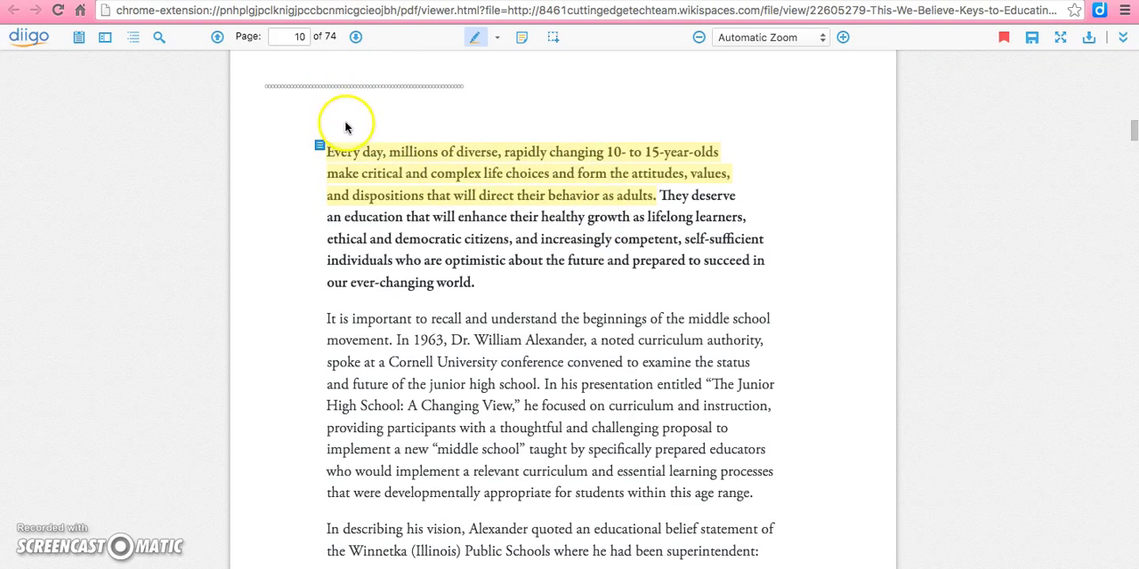
{"action": "mouse_move", "coordinate": [321, 147]}
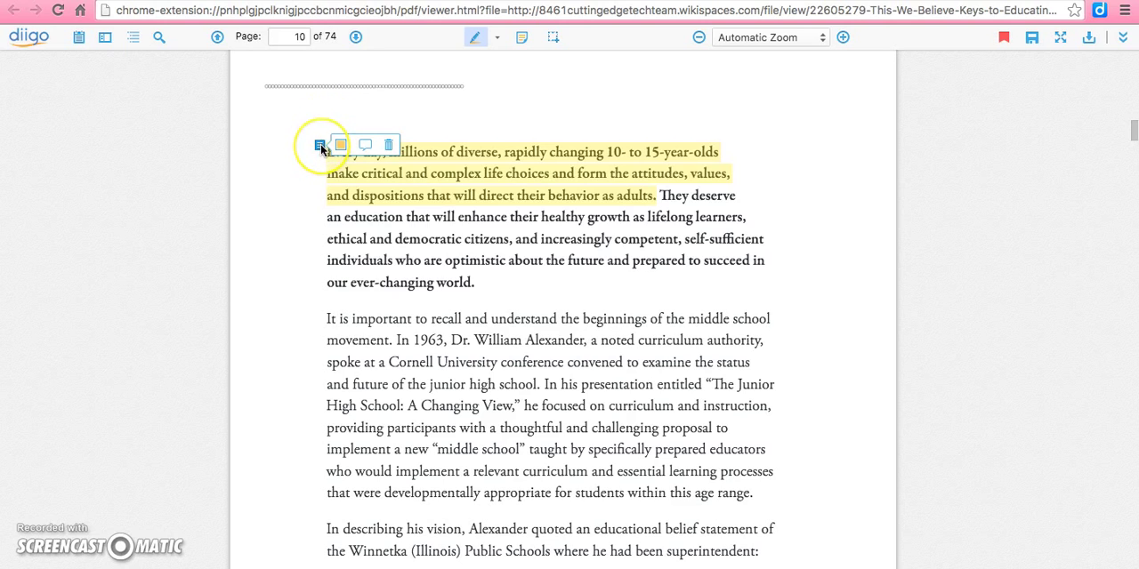
{"action": "left_click", "coordinate": [341, 152]}
{"action": "left_click", "coordinate": [342, 171]}
Attach a sticky note reading "This is important" to the blue highlight, then reopen the note and save it.
{"action": "mouse_move", "coordinate": [321, 146]}
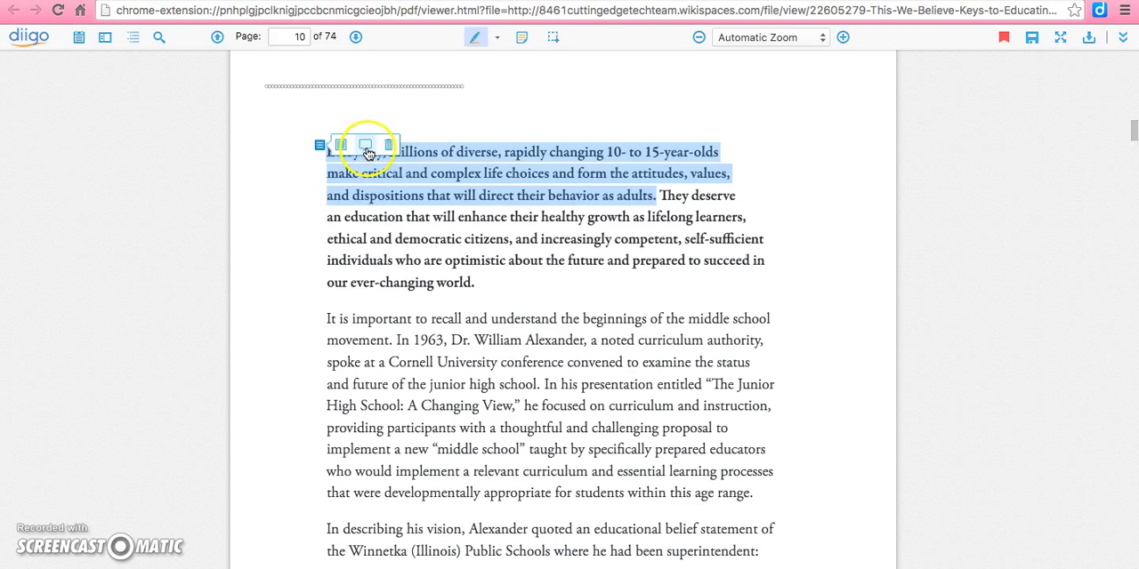
{"action": "left_click", "coordinate": [366, 148]}
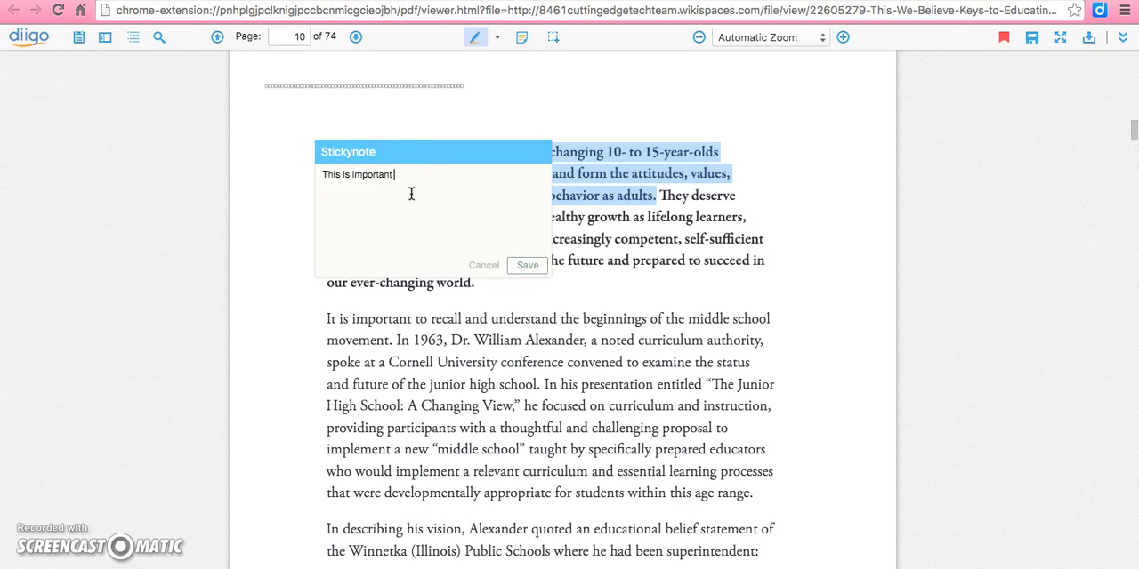
{"action": "left_click", "coordinate": [528, 265]}
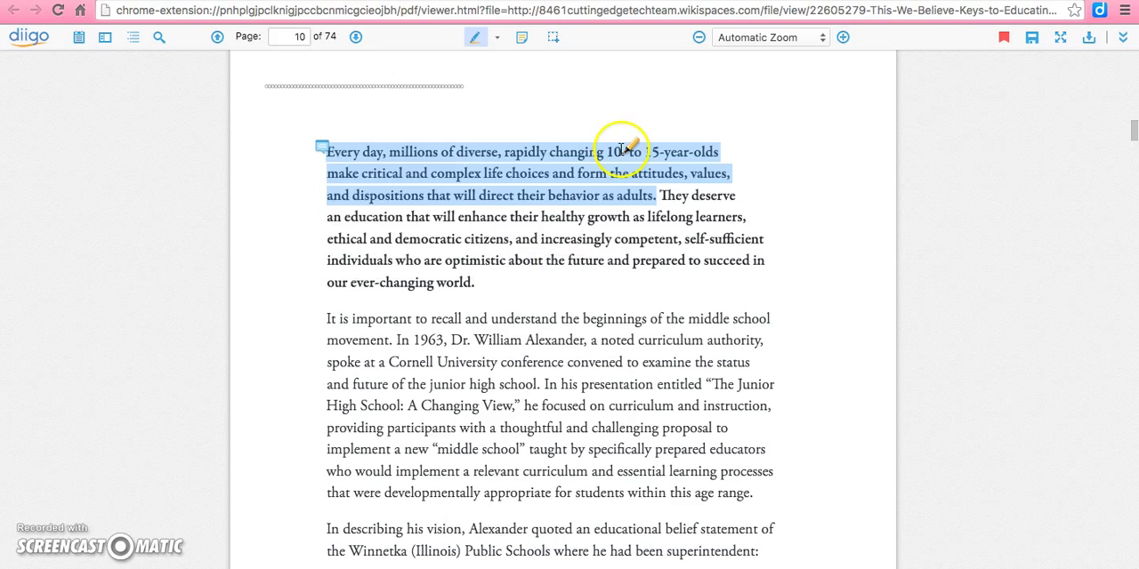
{"action": "left_click", "coordinate": [325, 149]}
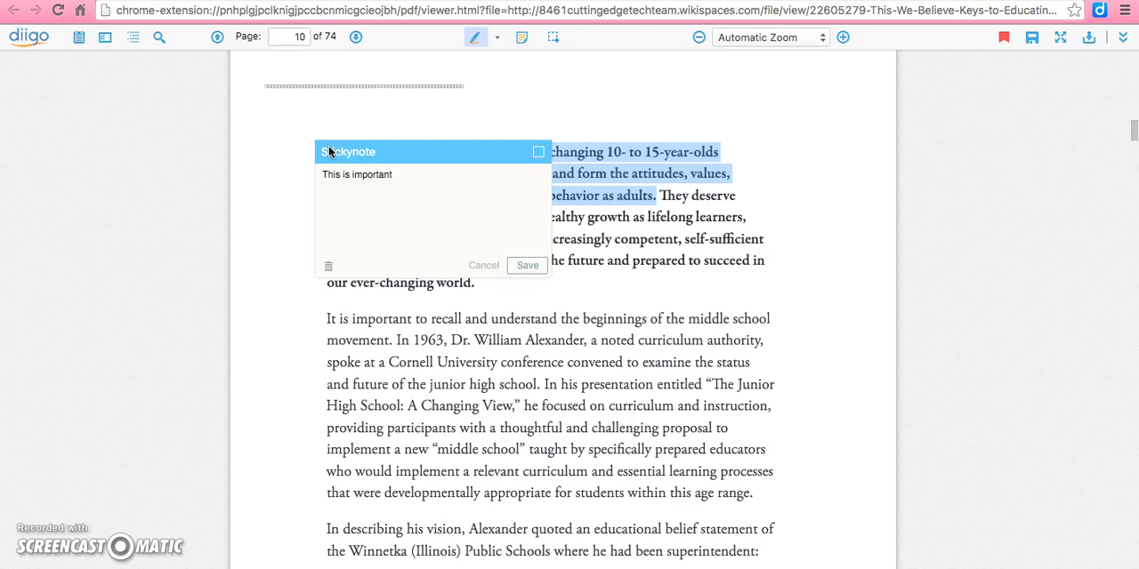
{"action": "left_click", "coordinate": [528, 265]}
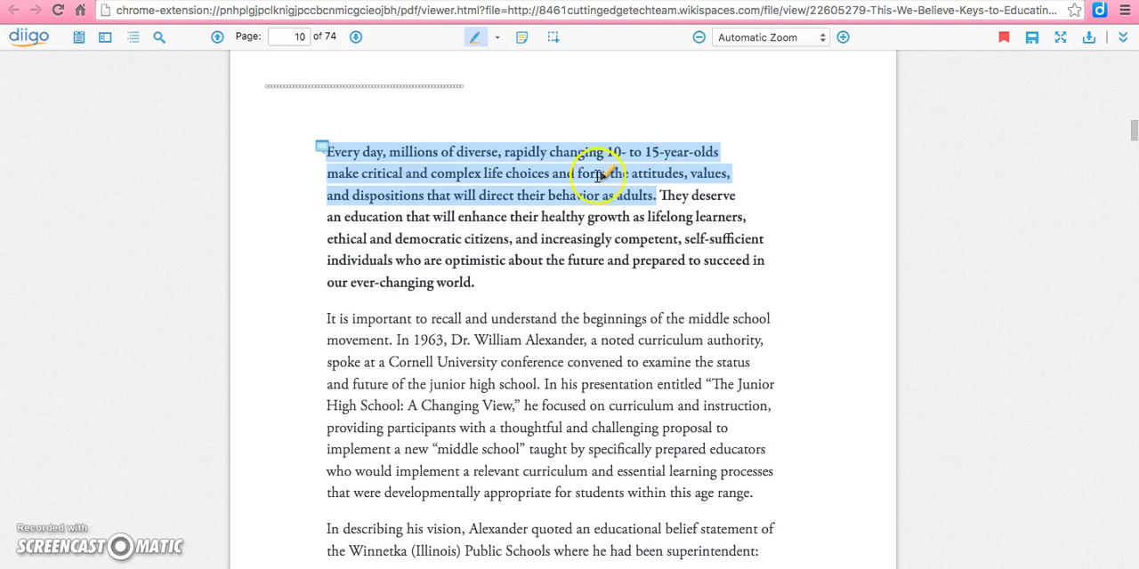
Highlight the sentence "In describing his vision, Alexander quoted…" on page 10 in green.
{"action": "scroll", "coordinate": [541, 326], "scroll_direction": "down", "scroll_amount": 5}
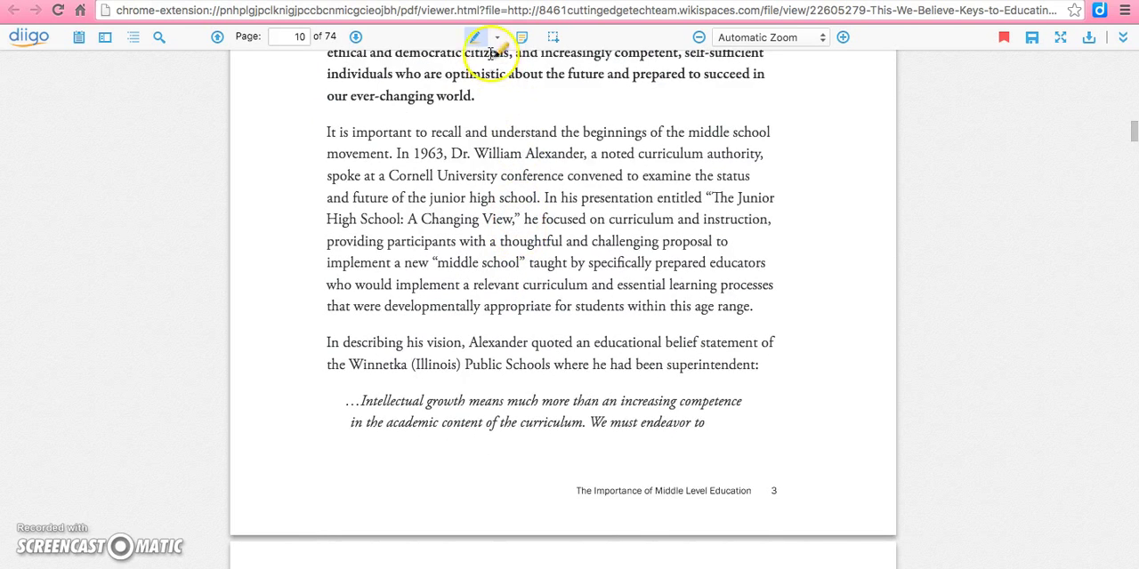
{"action": "left_click", "coordinate": [482, 40]}
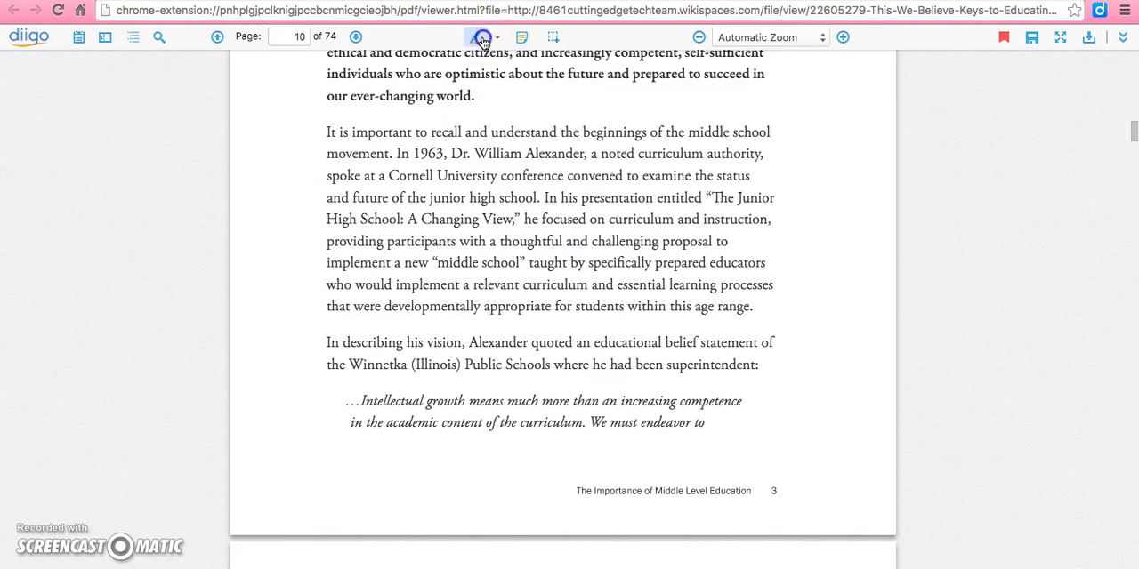
{"action": "left_click", "coordinate": [495, 37]}
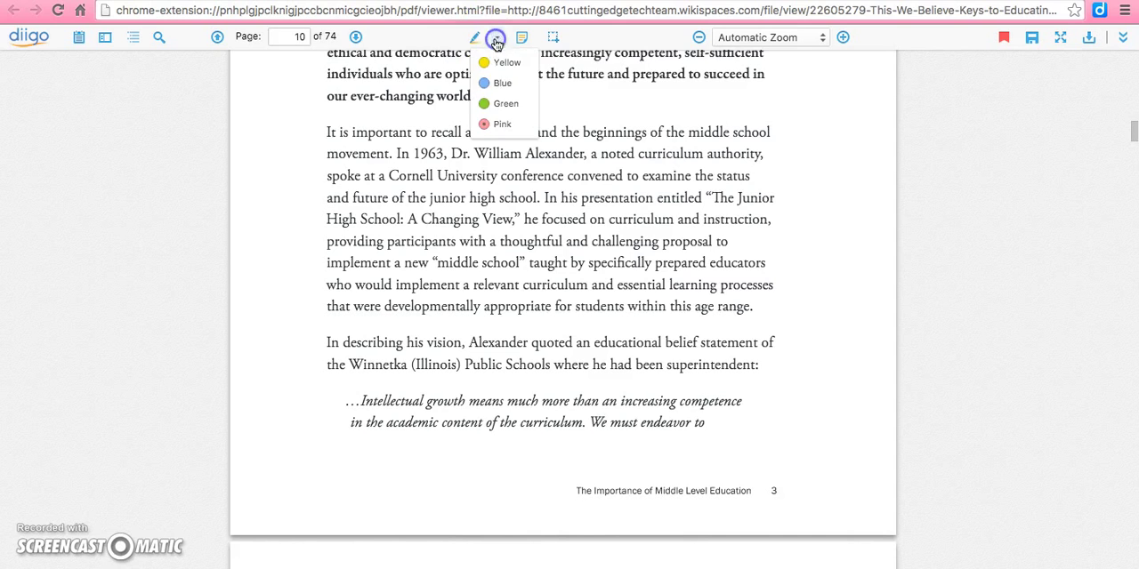
{"action": "left_click", "coordinate": [488, 104]}
{"action": "left_click_drag", "start_coordinate": [326, 342], "coordinate": [756, 368]}
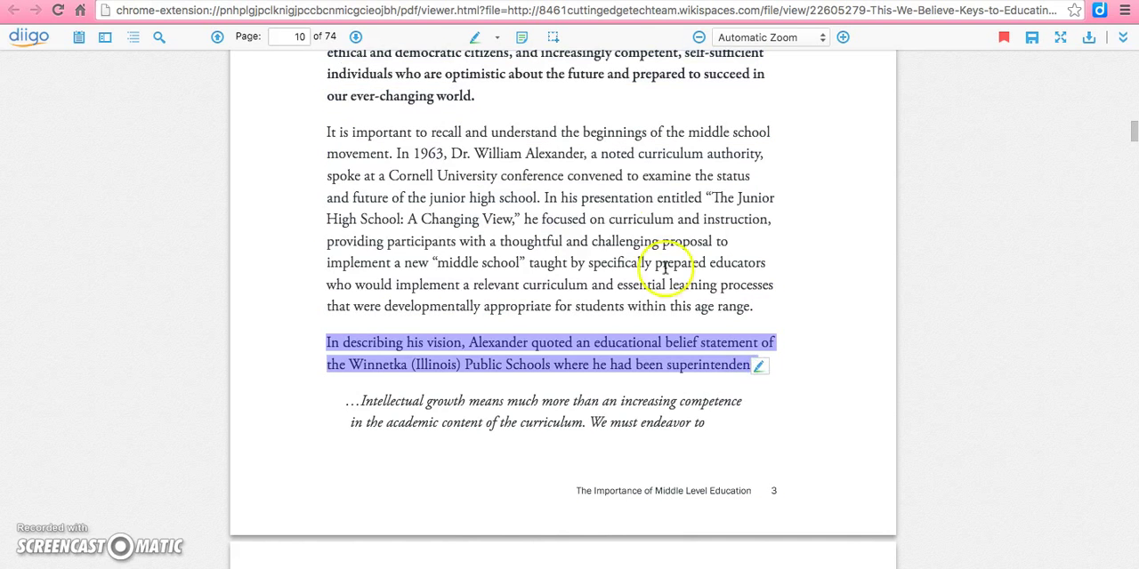
{"action": "left_click", "coordinate": [764, 370]}
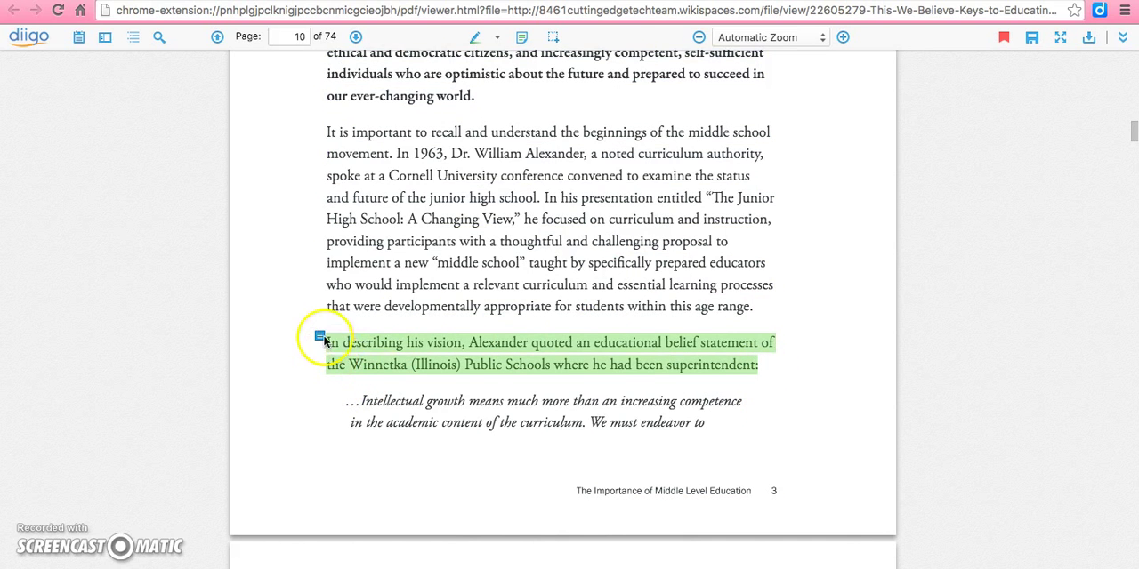
{"action": "mouse_move", "coordinate": [320, 338]}
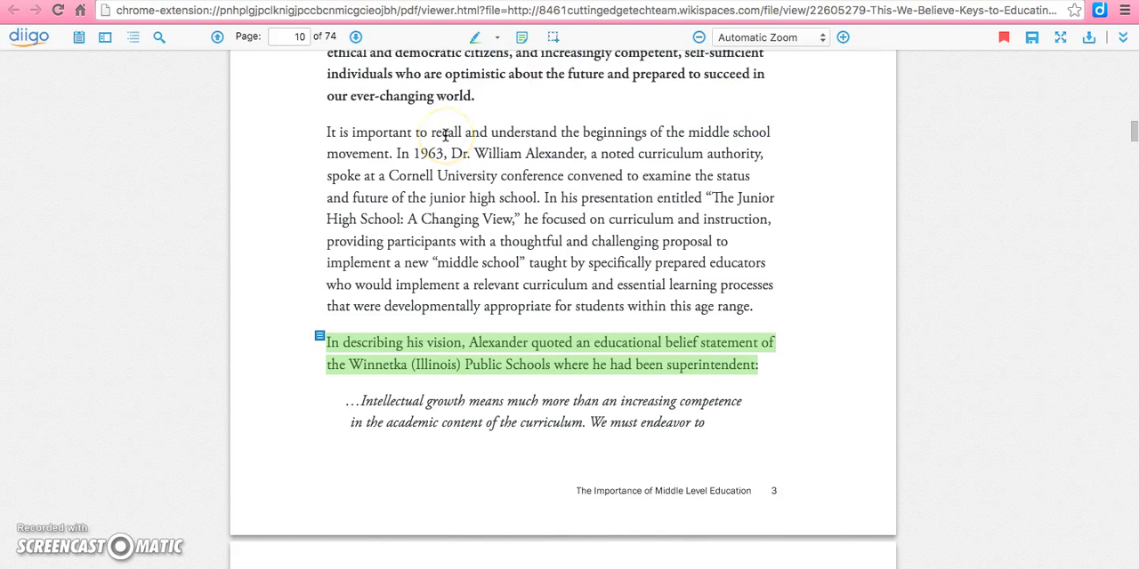
Find "middle grades" in the PDF and place a floating note above the match reading "Come back to this later".
{"action": "left_click", "coordinate": [160, 37]}
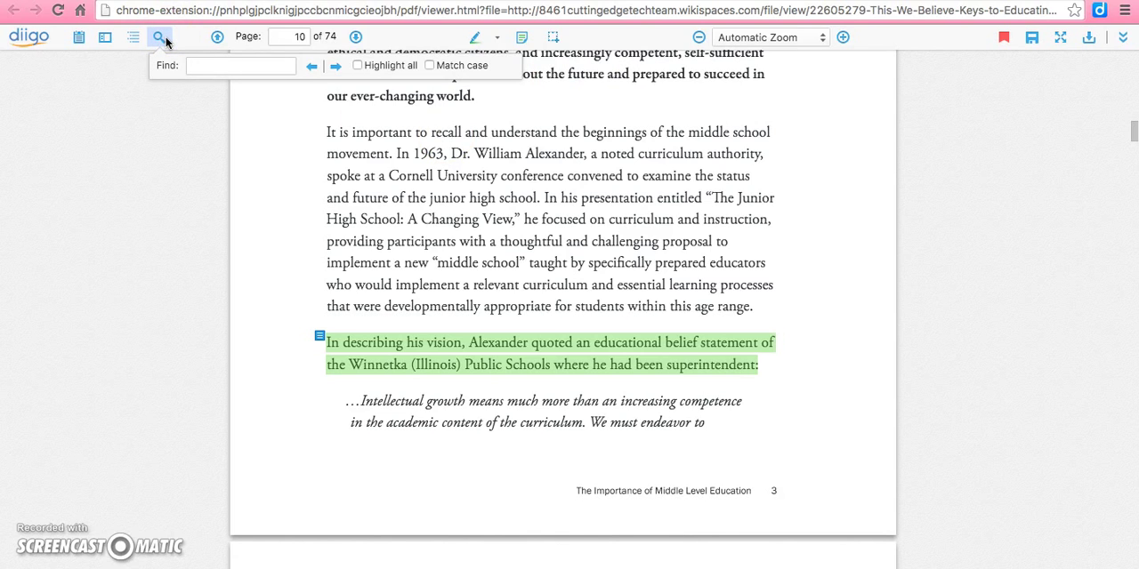
{"action": "type", "text": "middle grades"}
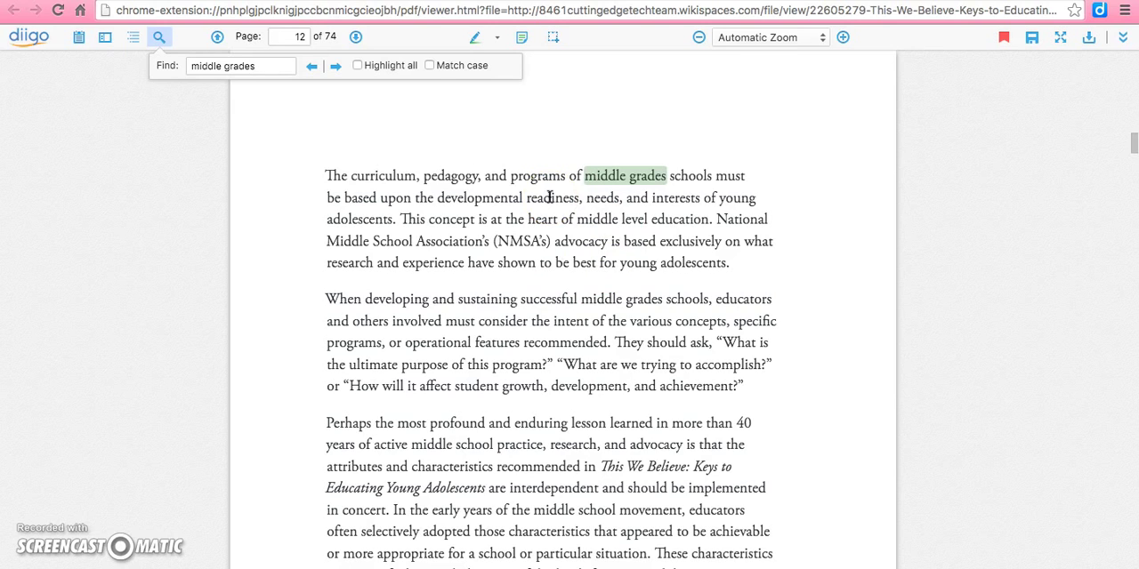
{"action": "left_click", "coordinate": [522, 39]}
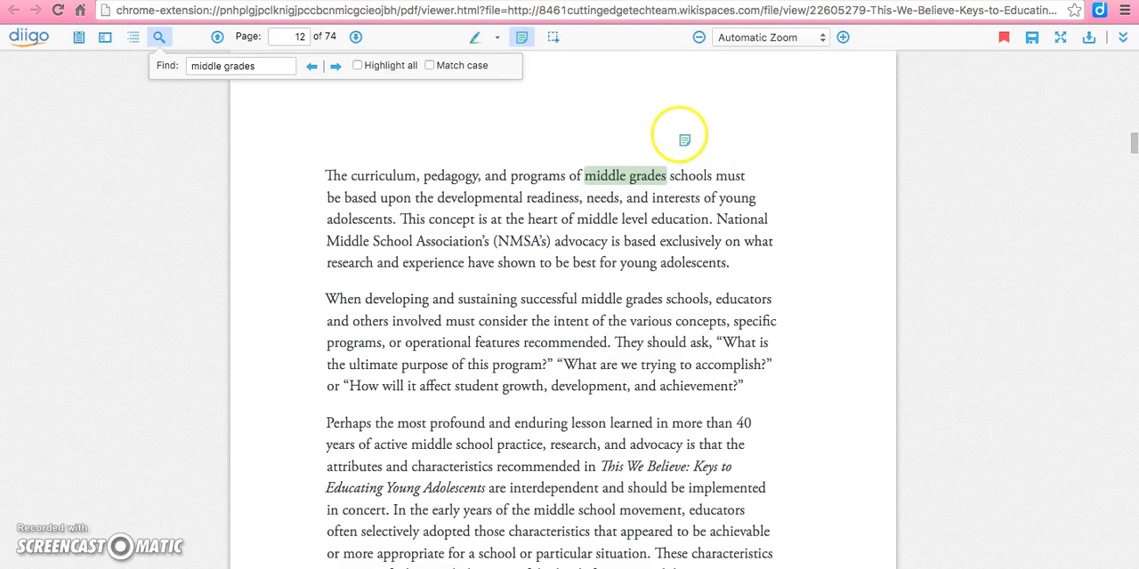
{"action": "left_click", "coordinate": [685, 140]}
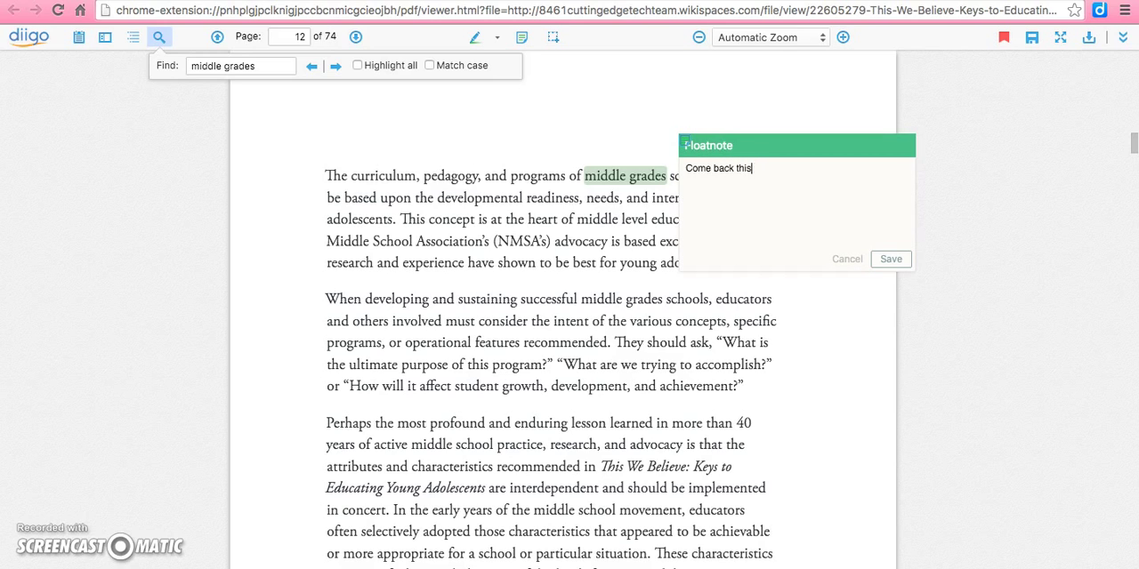
{"action": "type", "text": "Come back to this later"}
{"action": "left_click", "coordinate": [891, 258]}
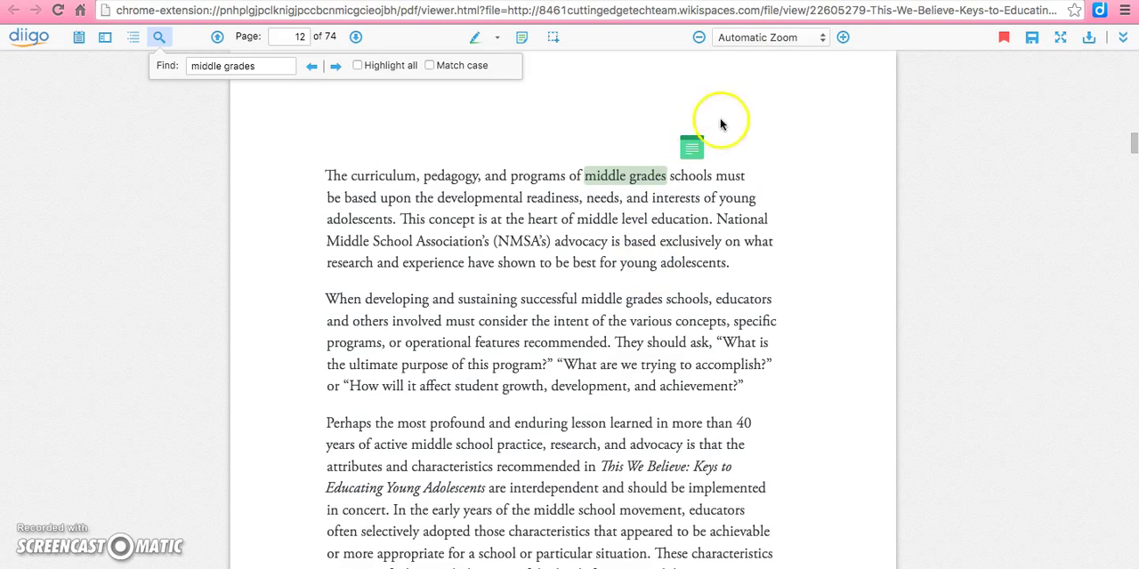
{"action": "mouse_move", "coordinate": [691, 150]}
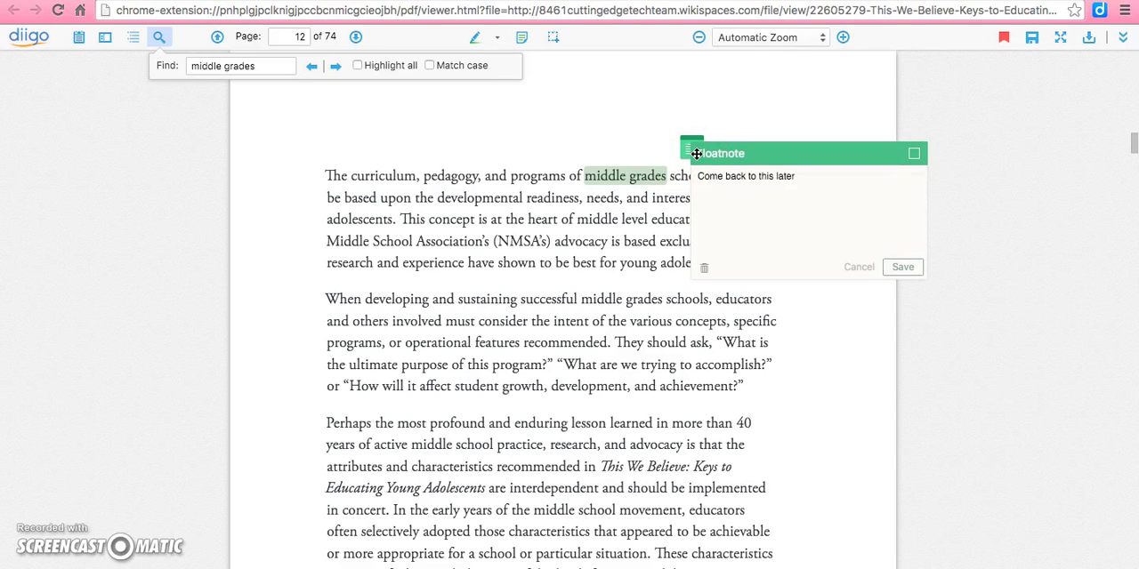
{"action": "left_click", "coordinate": [158, 37]}
Show the list of Diigo annotations and jump to the "Every day, millions of diverse" highlight on page 10.
{"action": "left_click", "coordinate": [78, 40]}
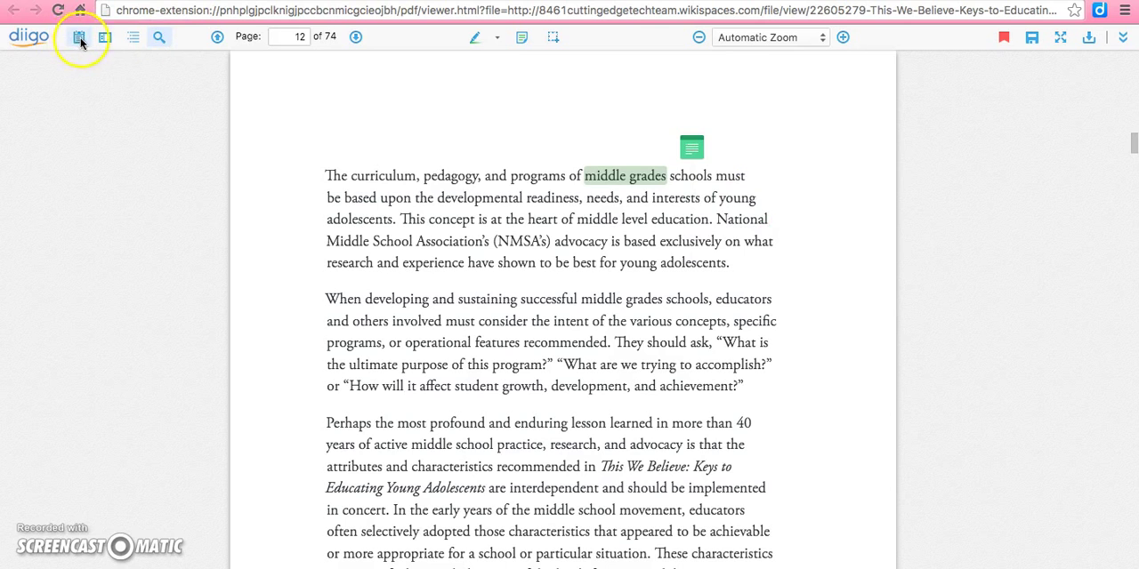
{"action": "left_click", "coordinate": [79, 39]}
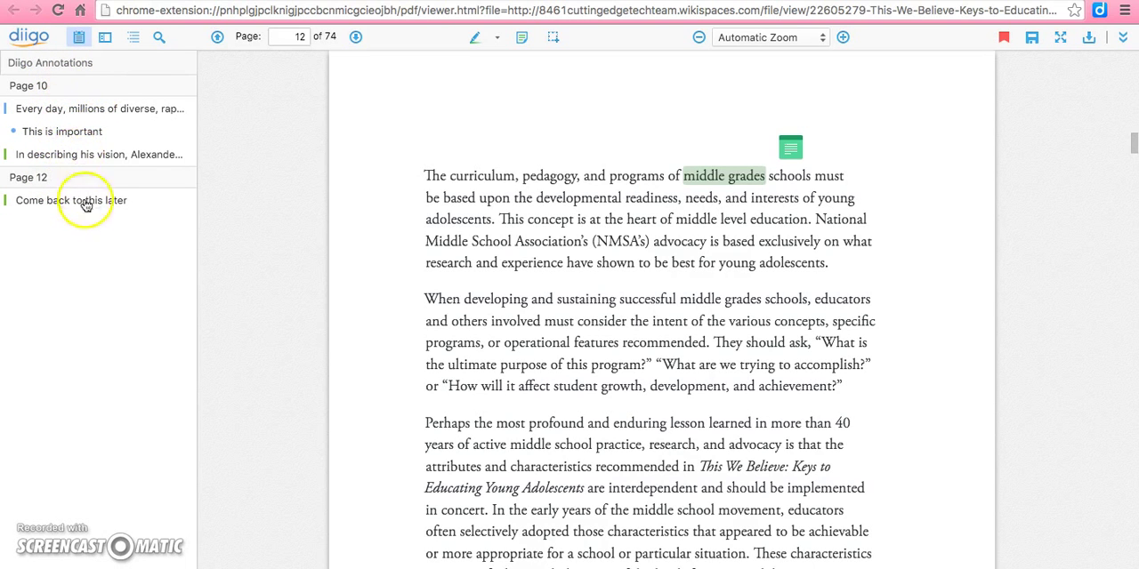
{"action": "left_click", "coordinate": [76, 112]}
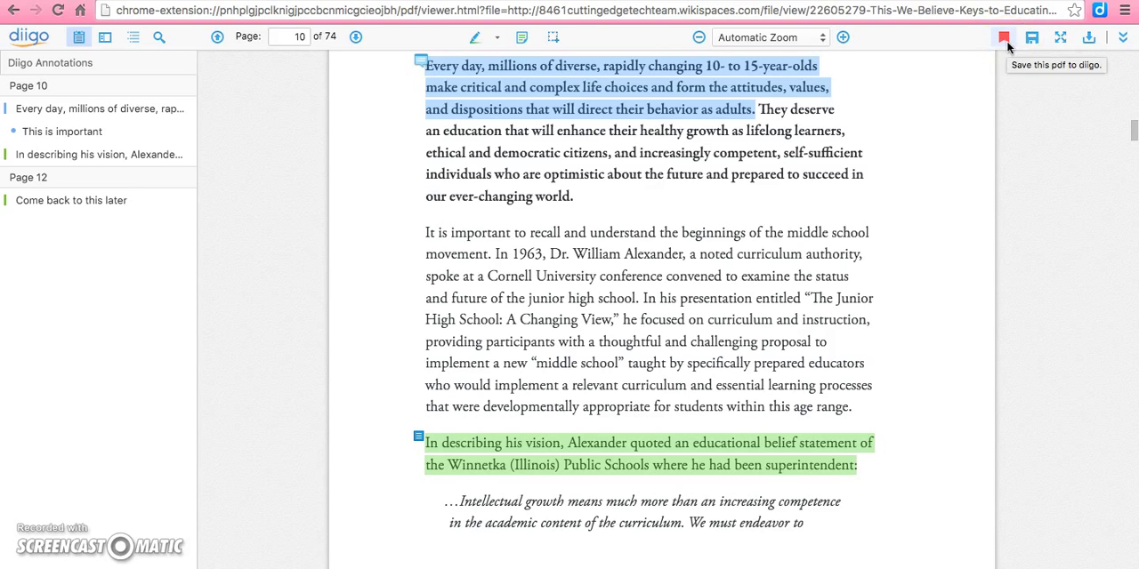
Save the annotated PDF and return to the Diigo library to view the annotations under "This We Believe".
{"action": "left_click", "coordinate": [1034, 40]}
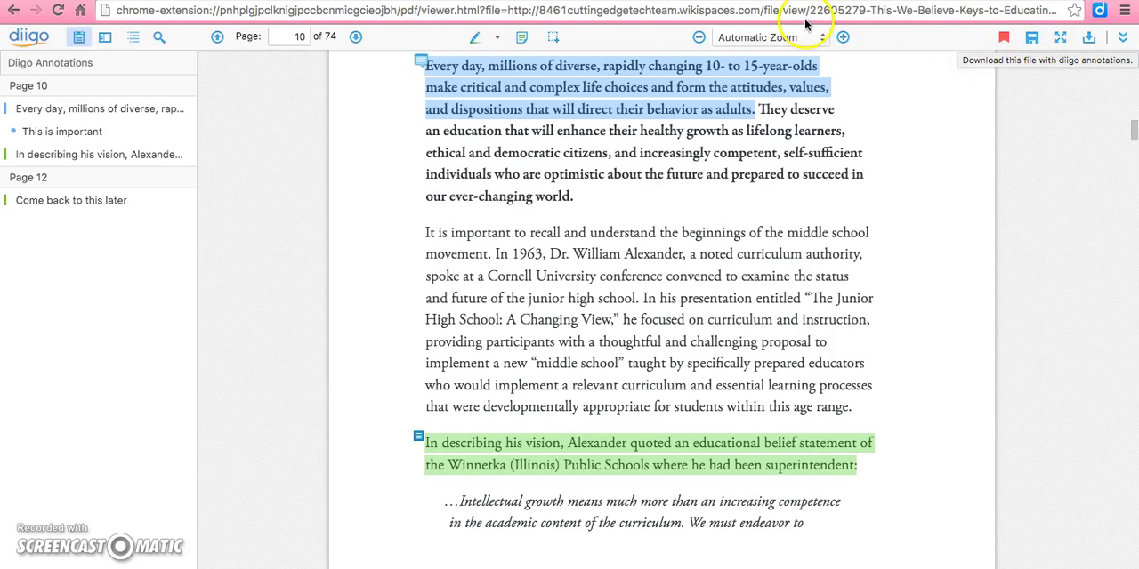
{"action": "left_click", "coordinate": [34, 34]}
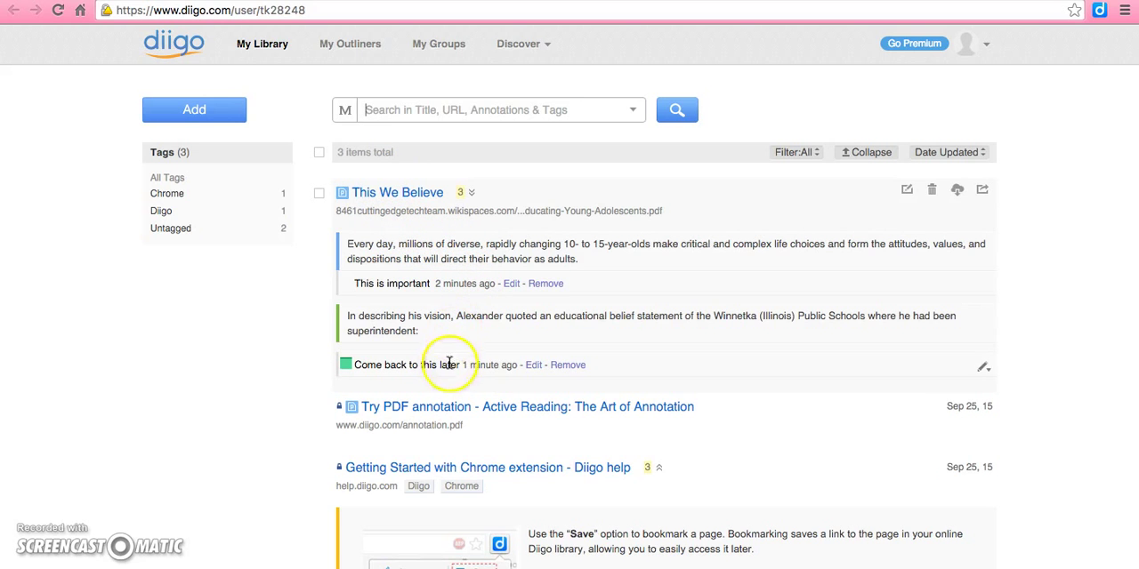
{"action": "mouse_move", "coordinate": [981, 194]}
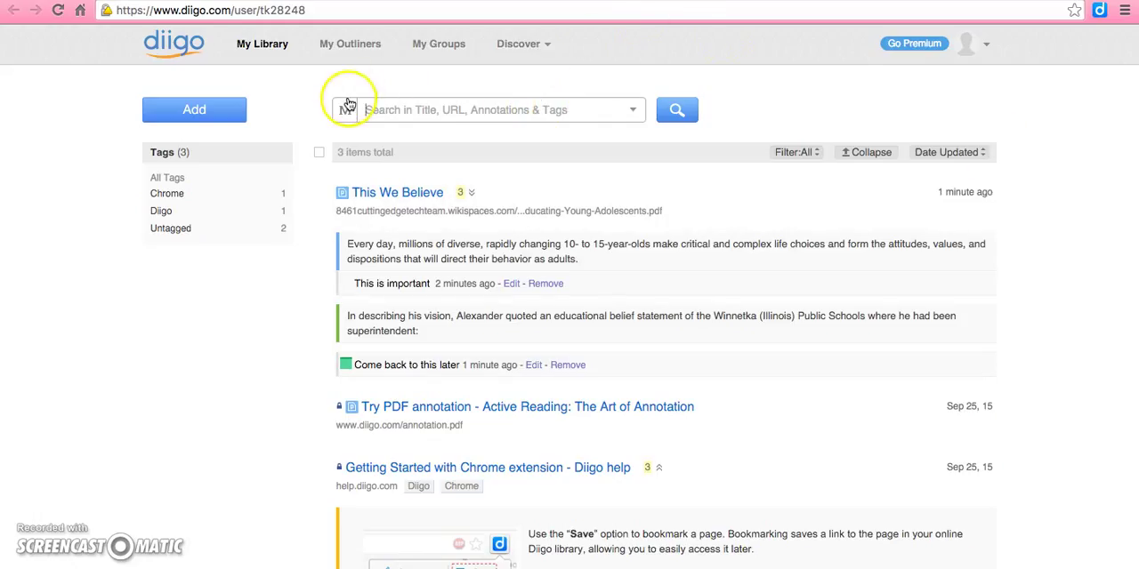
Create a new outliner titled "Example".
{"action": "left_click", "coordinate": [354, 52]}
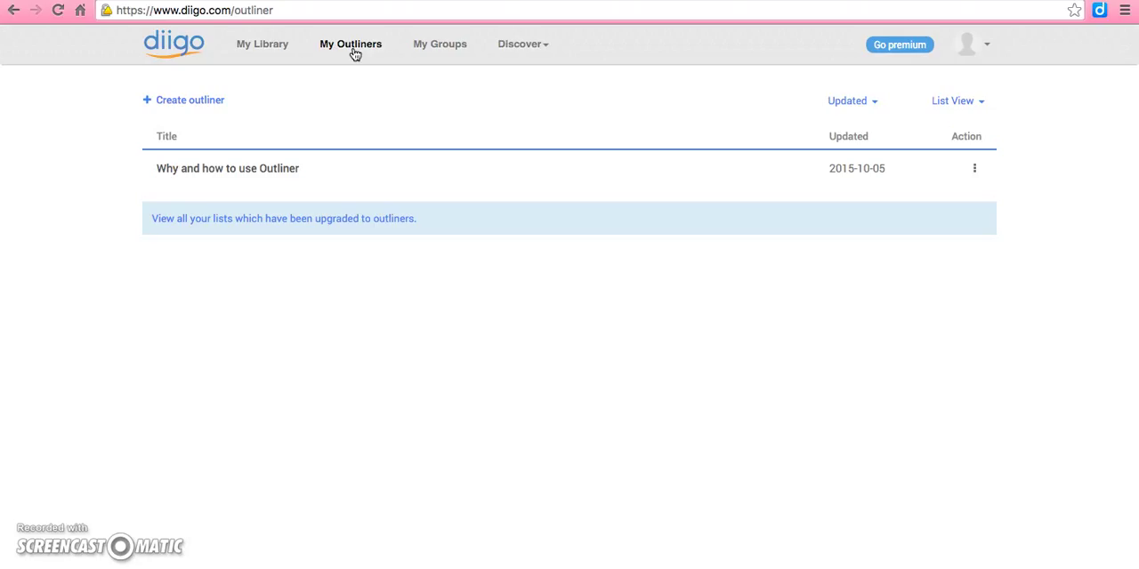
{"action": "left_click", "coordinate": [182, 99]}
{"action": "left_click", "coordinate": [415, 145]}
{"action": "type", "text": "Example"}
{"action": "left_click", "coordinate": [763, 205]}
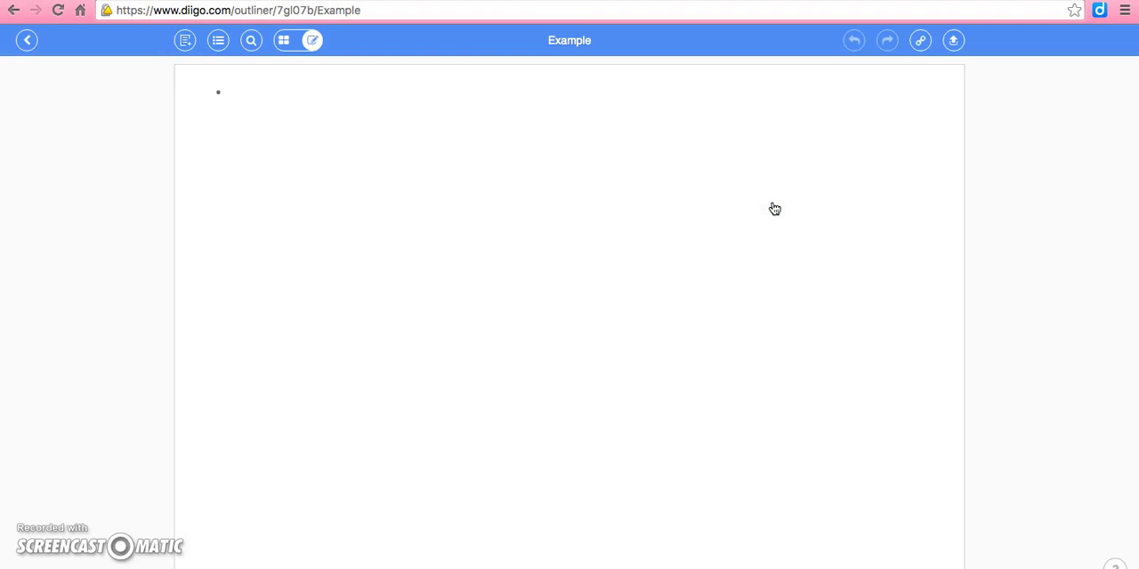
Insert the "This We Believe" library item into the outline and convert its annotations into sub-items.
{"action": "left_click", "coordinate": [186, 42]}
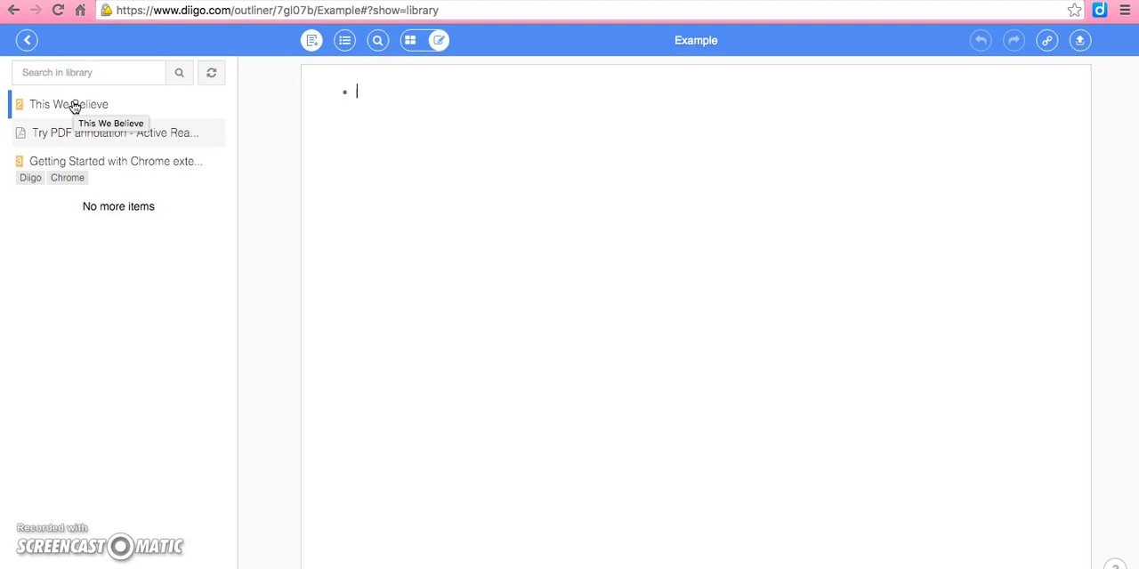
{"action": "left_click", "coordinate": [75, 106]}
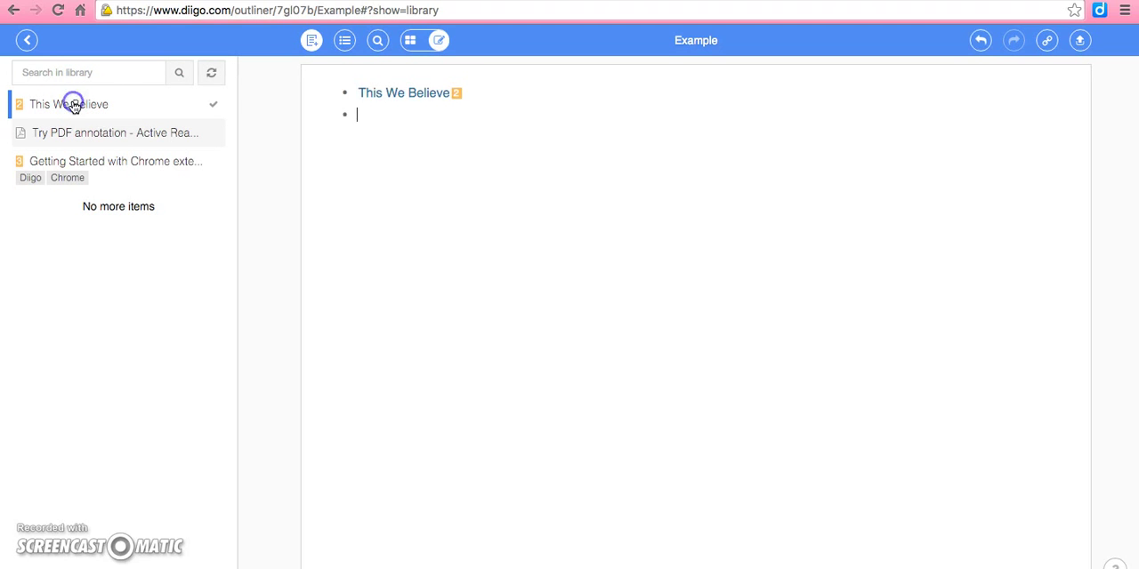
{"action": "left_click", "coordinate": [457, 98]}
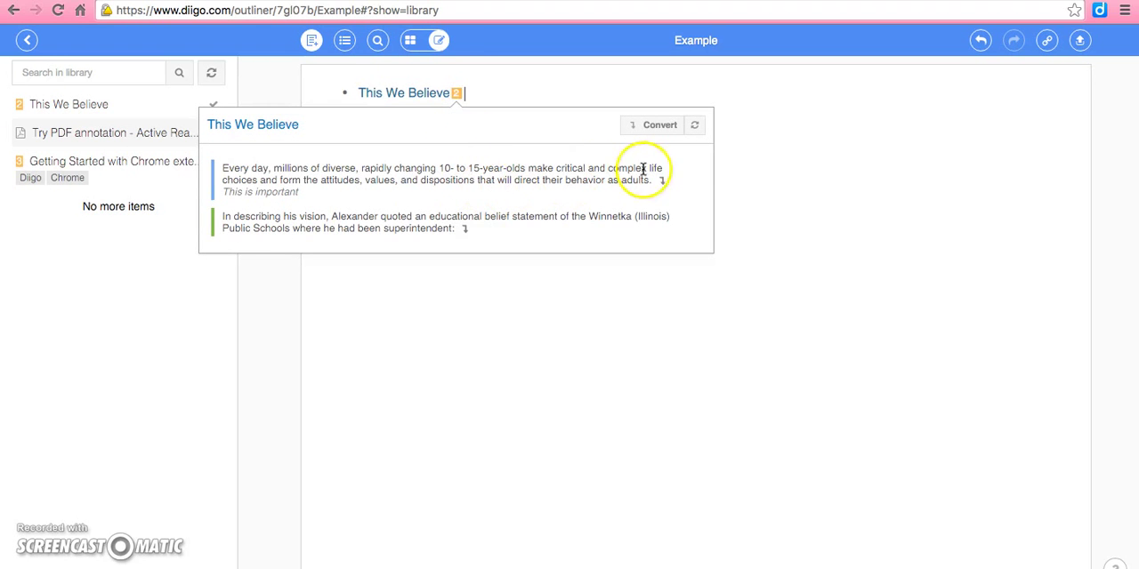
{"action": "left_click", "coordinate": [655, 131]}
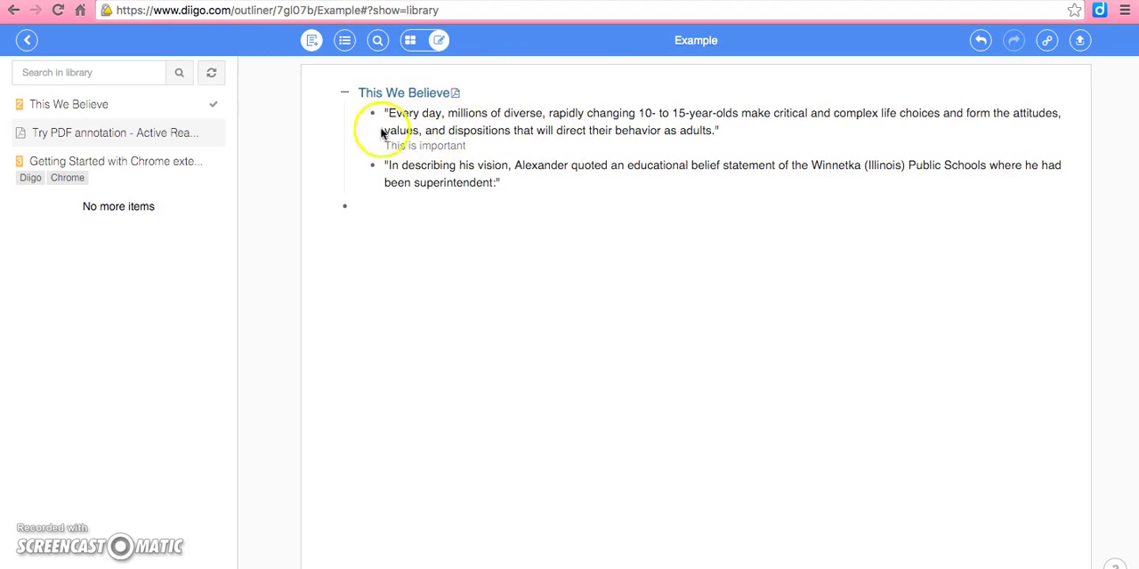
Enter "Remember" in the empty bullet below the converted annotations.
{"action": "left_click", "coordinate": [381, 205]}
{"action": "type", "text": "Remember"}
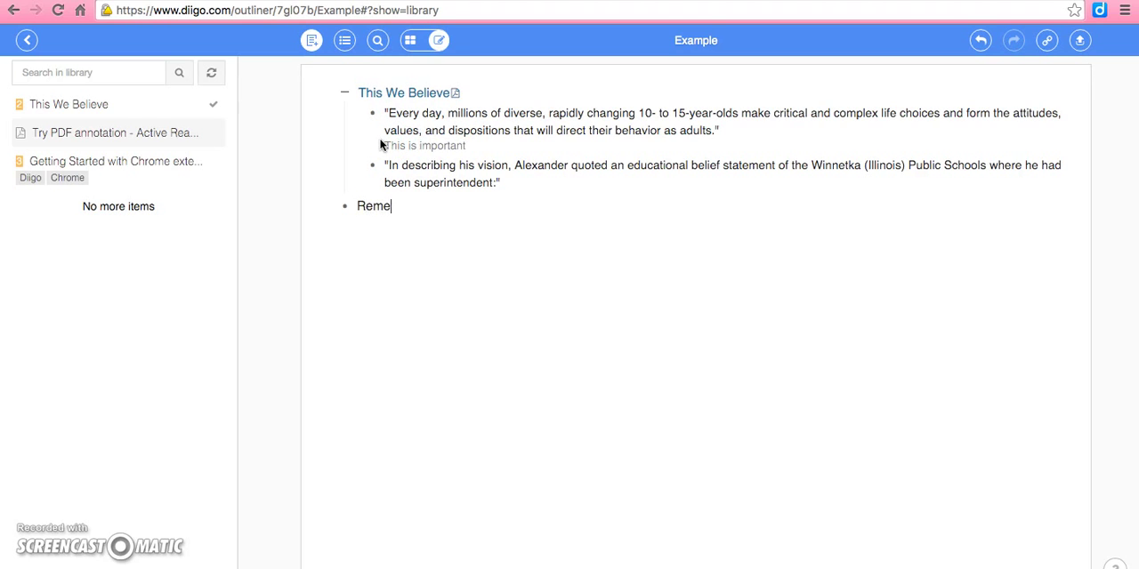